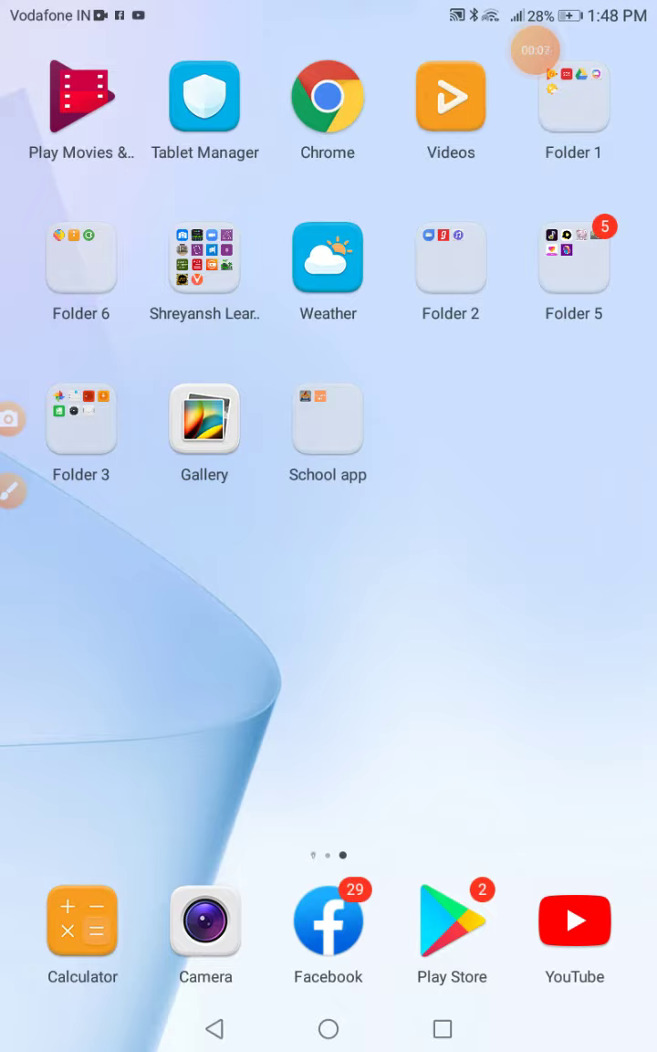
- Swipe through the home screen pages and open the 'Shreyansh Learning. app' folder
left_click_drag(183, 639, 548, 639)
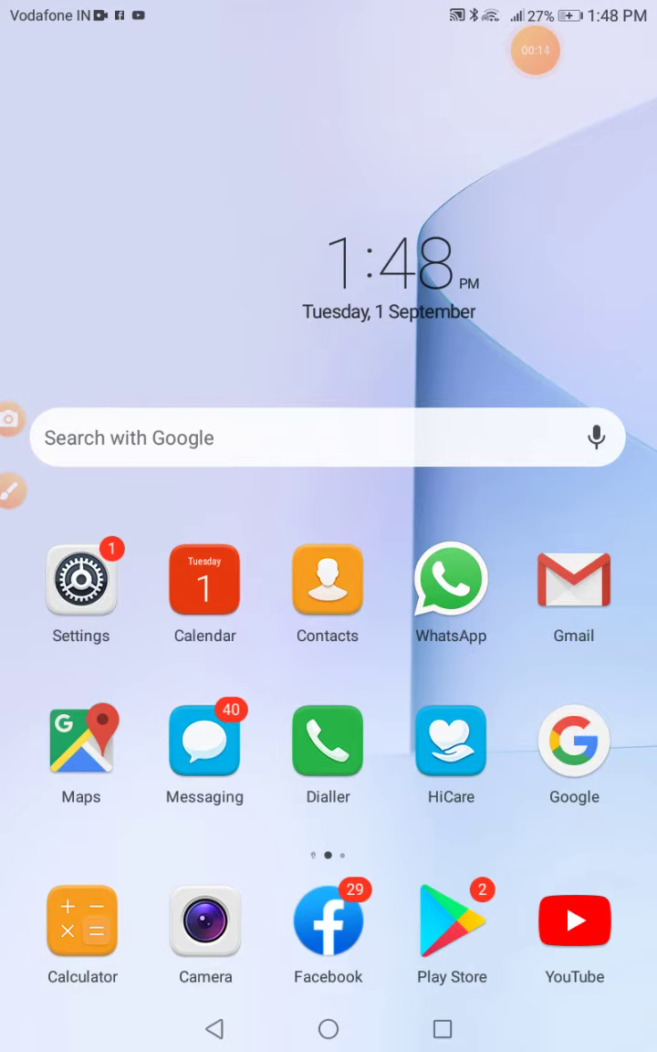
left_click_drag(512, 639, 147, 639)
left_click(222, 257)
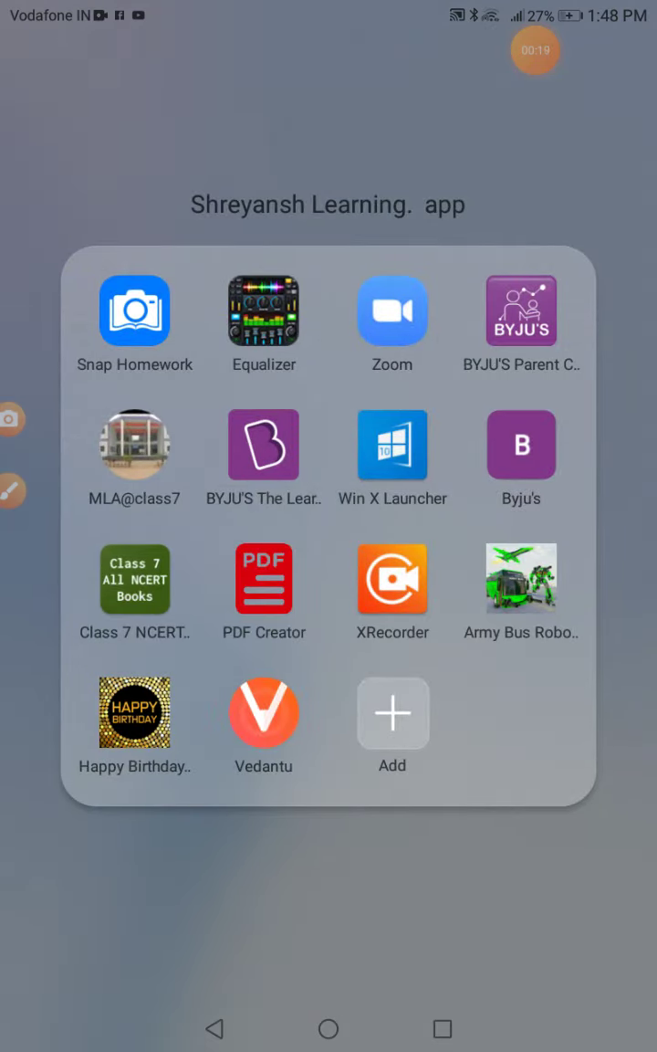
left_click(263, 444)
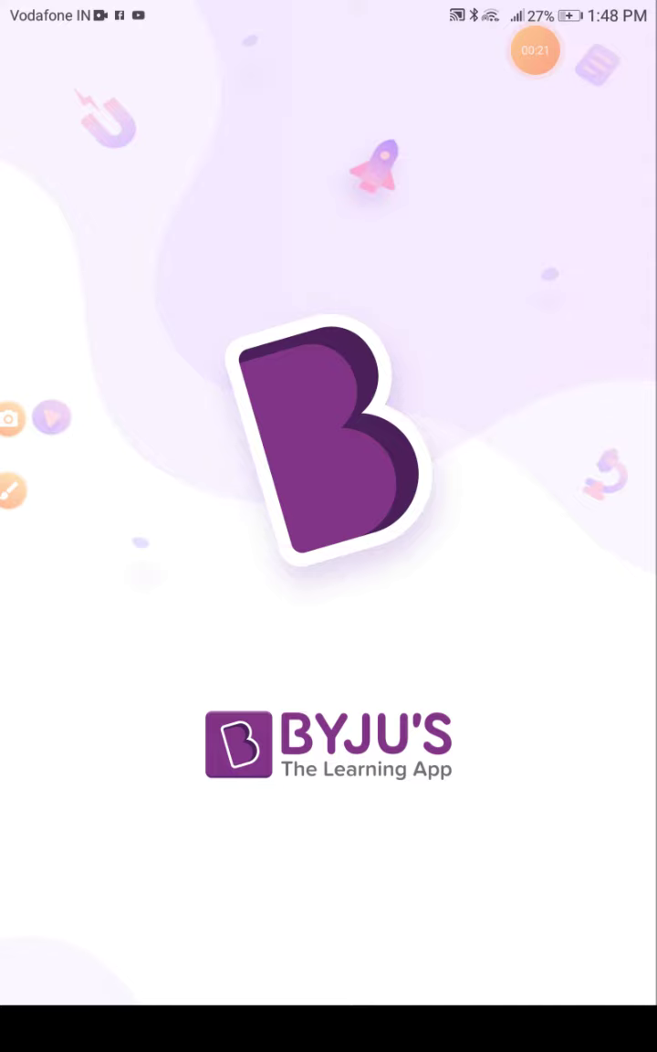